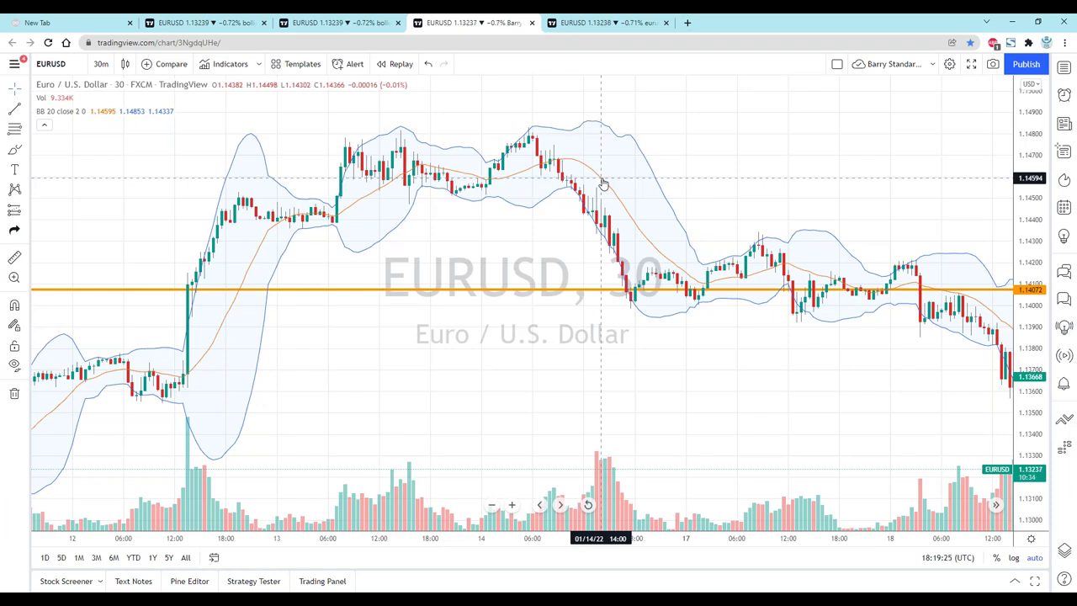
Switch to the daily EURUSD chart and review the Bollinger Bands input settings.
click(186, 24)
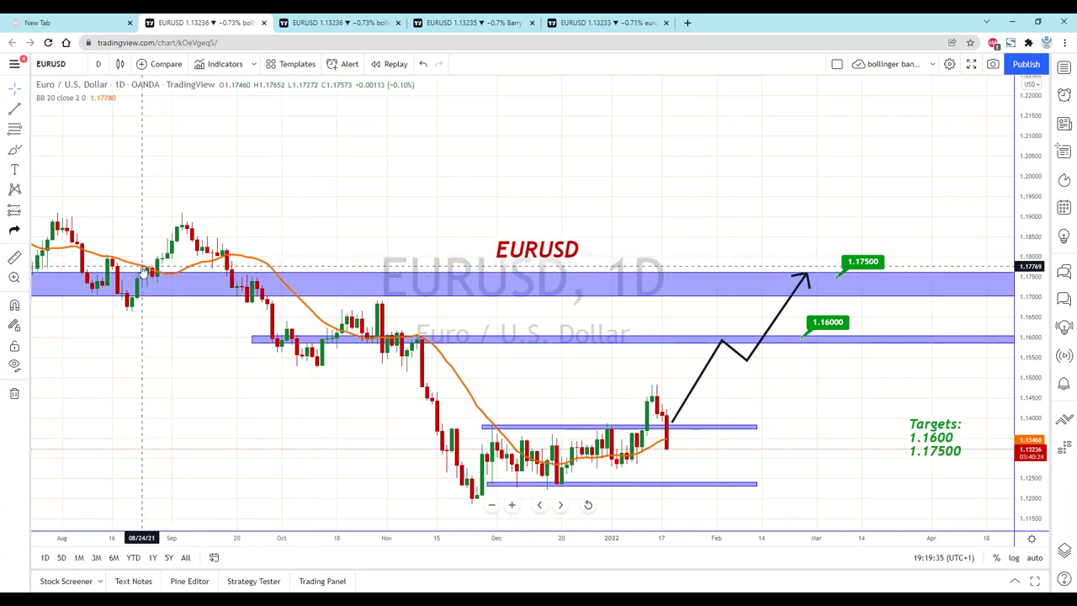
mouse_move(95, 100)
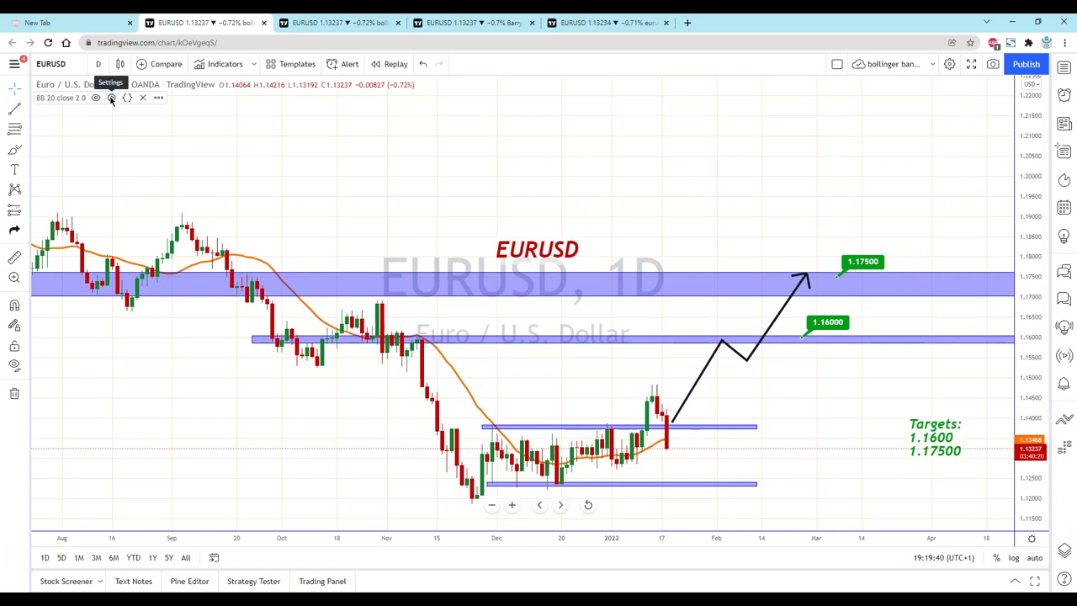
click(112, 98)
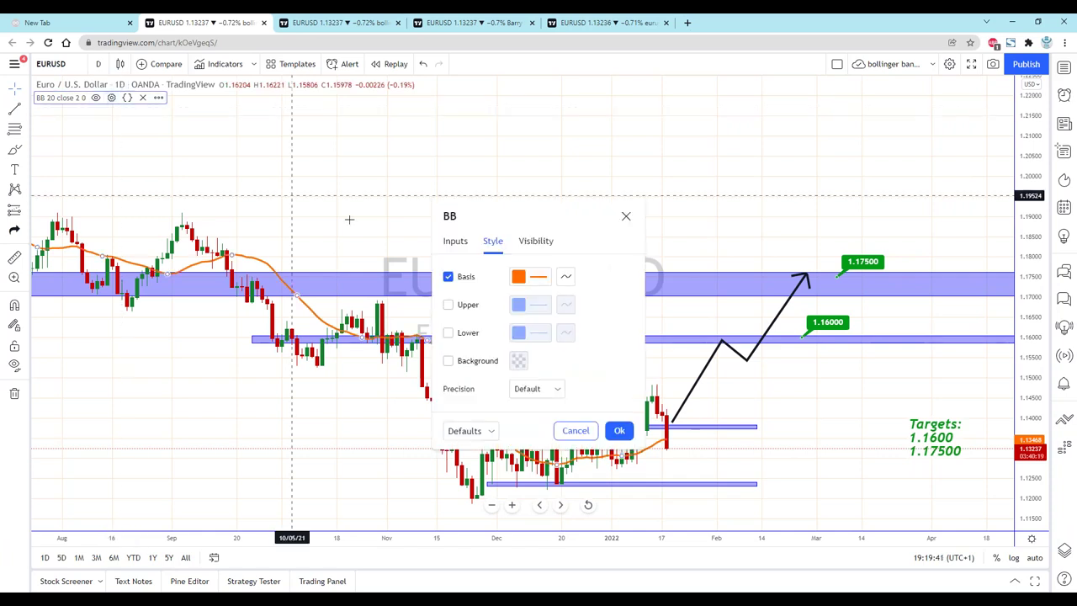
click(455, 244)
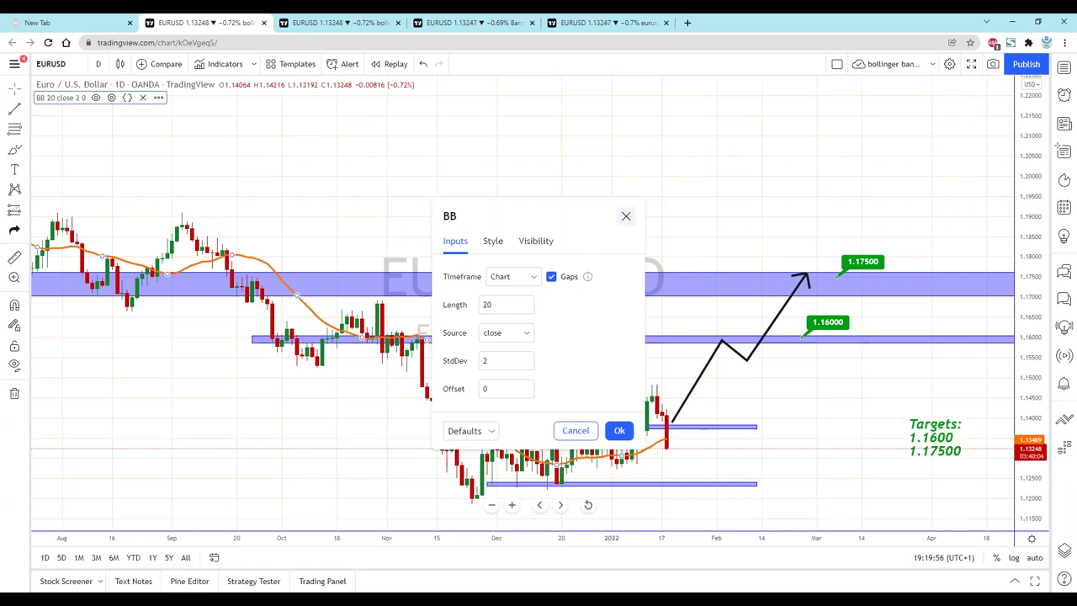
click(625, 218)
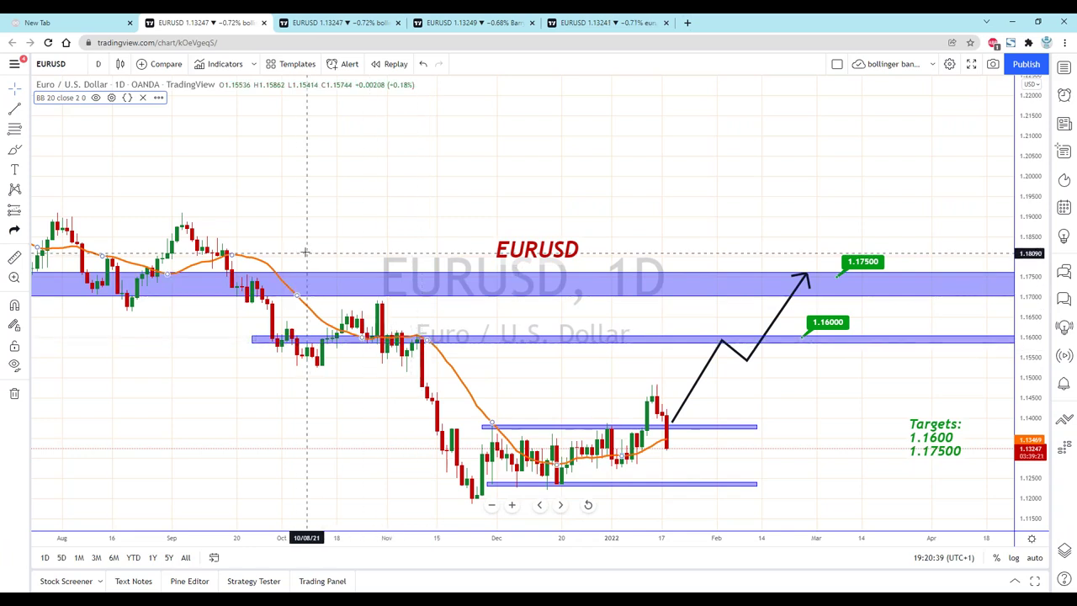
Enable the upper band, lower band and background of the Bollinger Bands indicator on the daily chart.
click(112, 98)
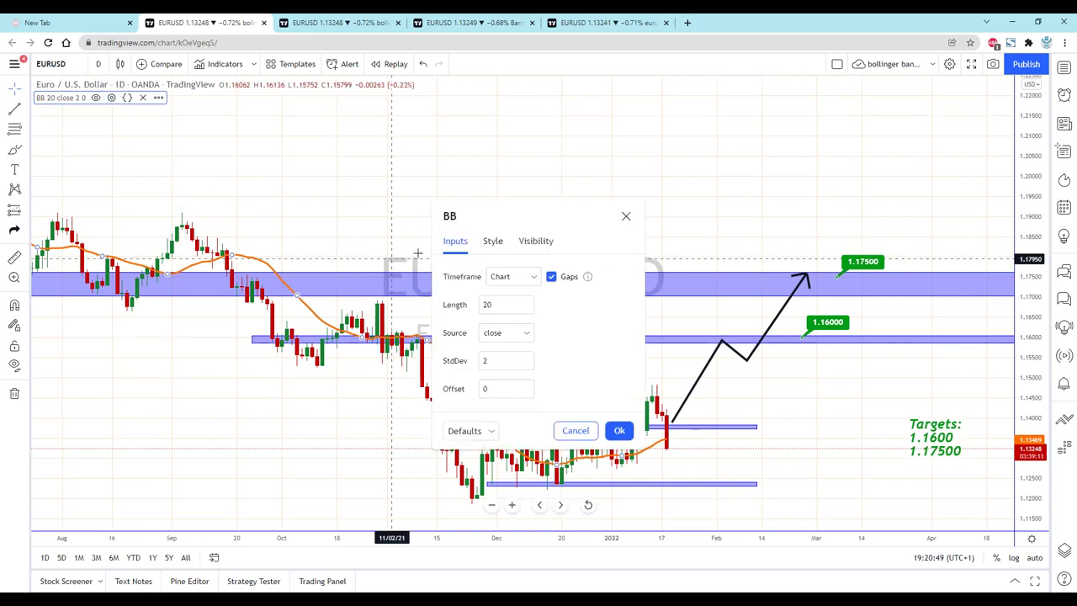
click(493, 240)
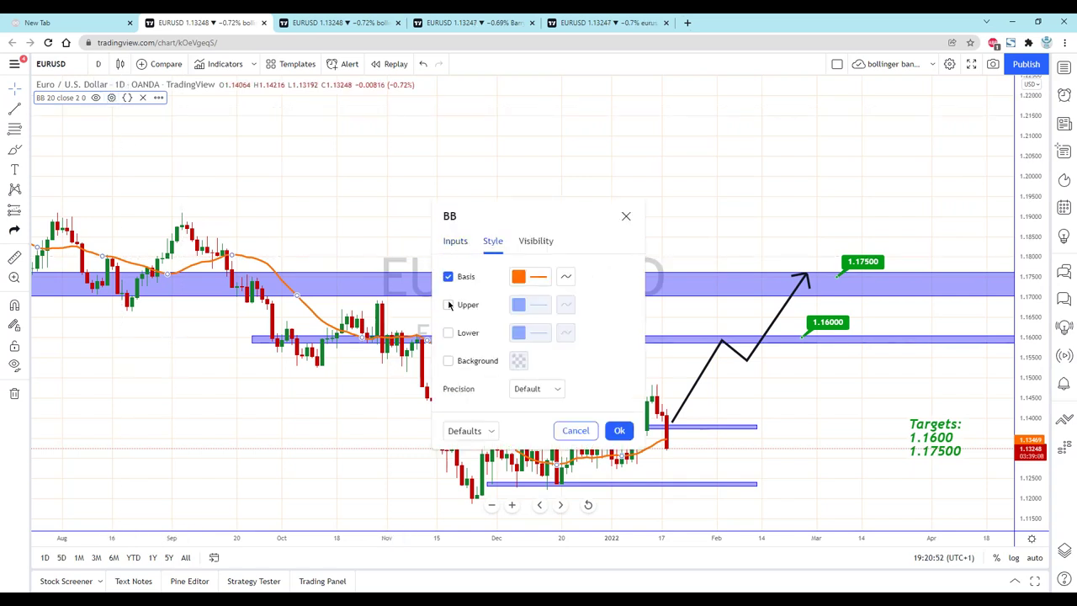
click(448, 304)
click(448, 333)
click(448, 360)
click(619, 430)
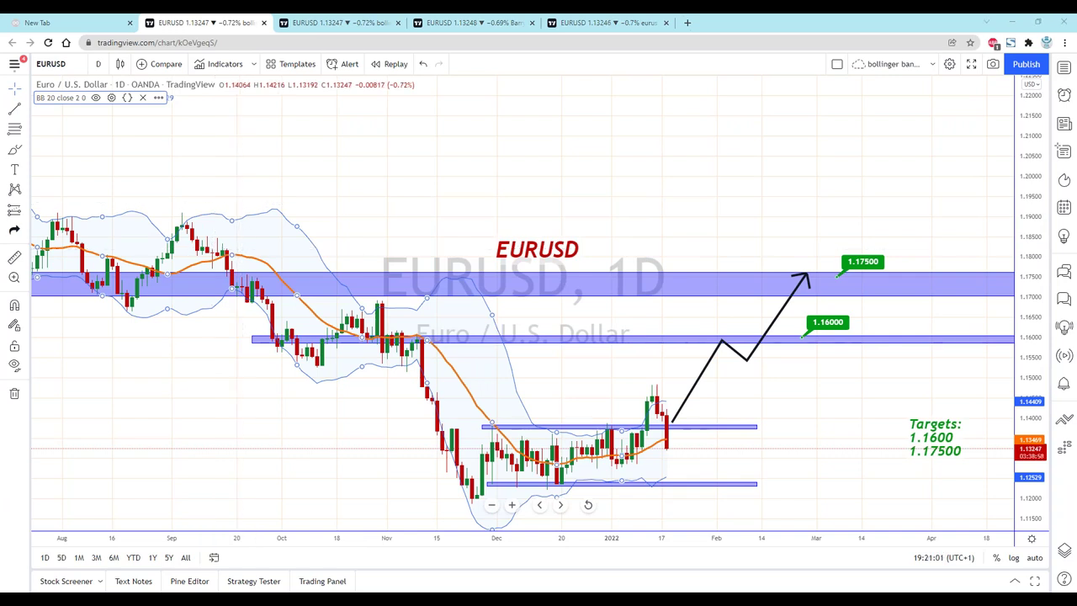
Draw yellow arrows from the Bollinger basis line near early October, one up to the upper band and one downward.
mouse_move(278, 273)
mouse_down()
mouse_move(291, 224)
mouse_move(311, 244)
mouse_up()
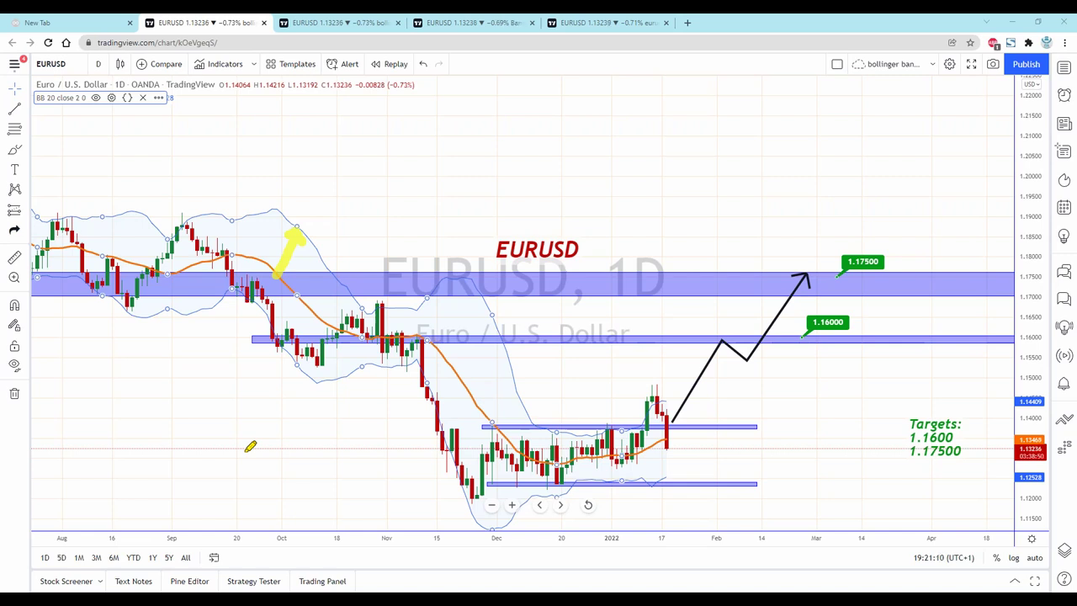
drag(286, 278, 266, 308)
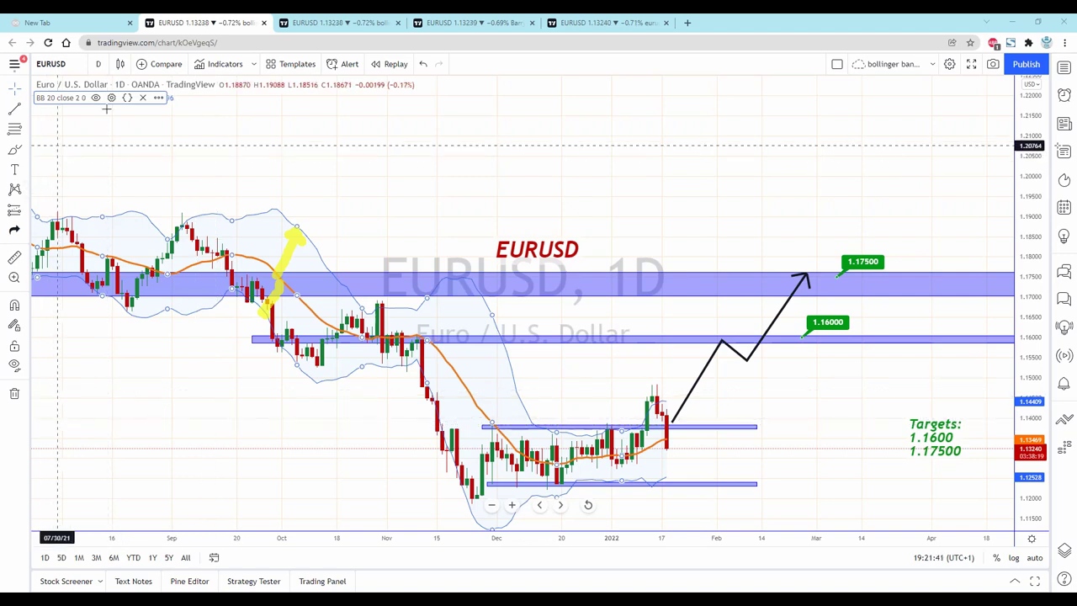
Look through the favorite indicators, and examine the Bollinger Bands length, StdDev and source options.
click(255, 65)
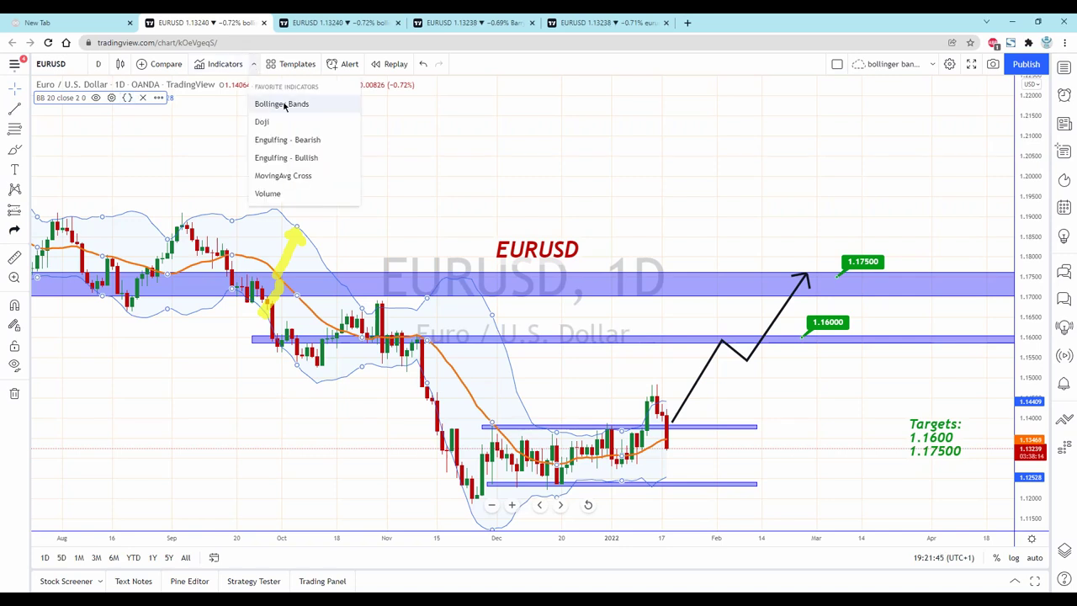
click(388, 126)
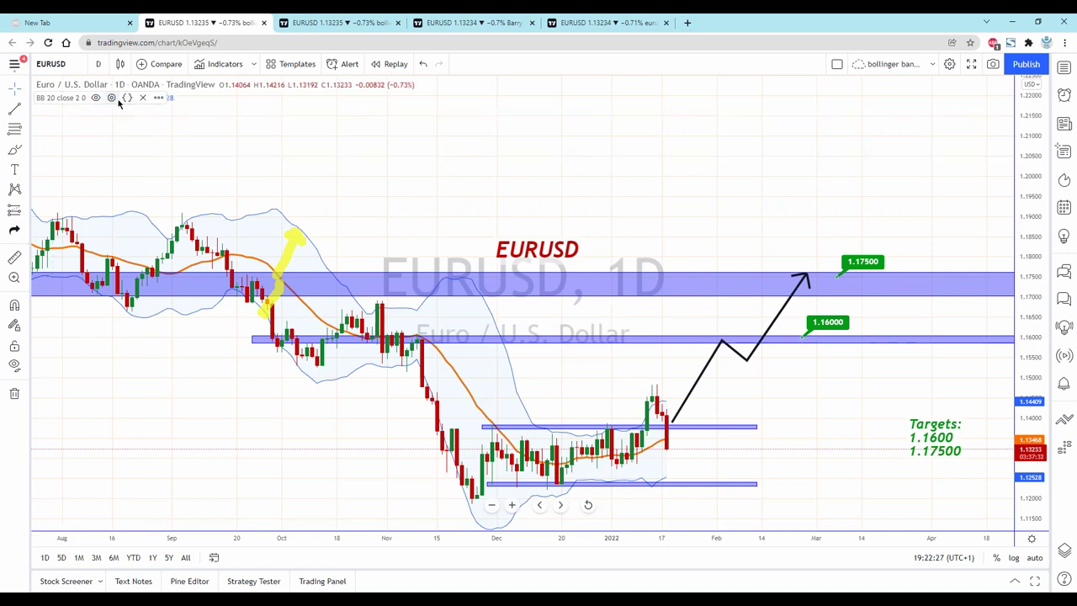
click(112, 98)
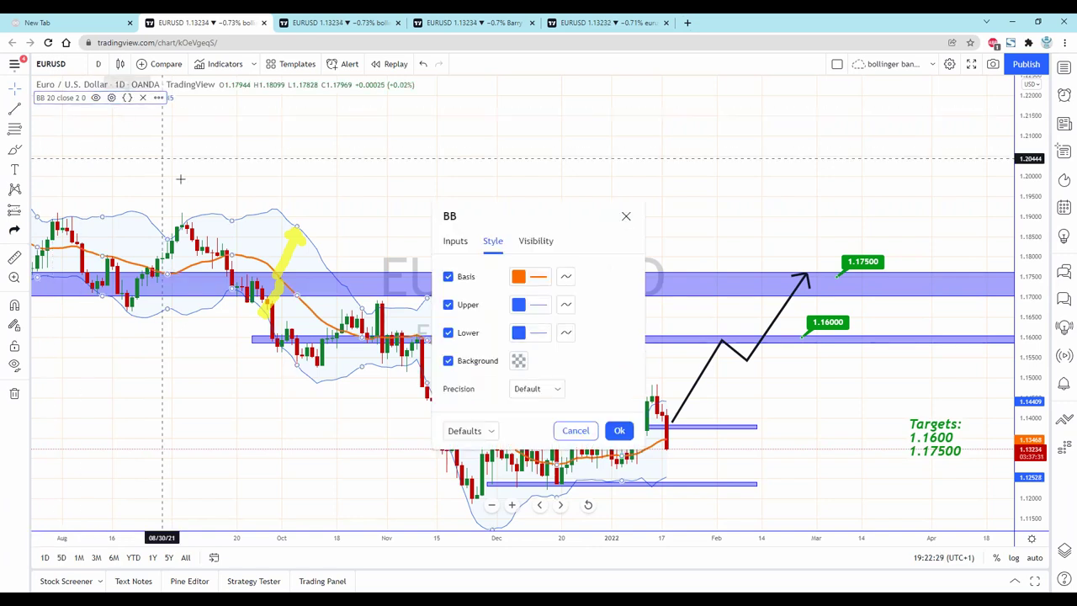
click(458, 242)
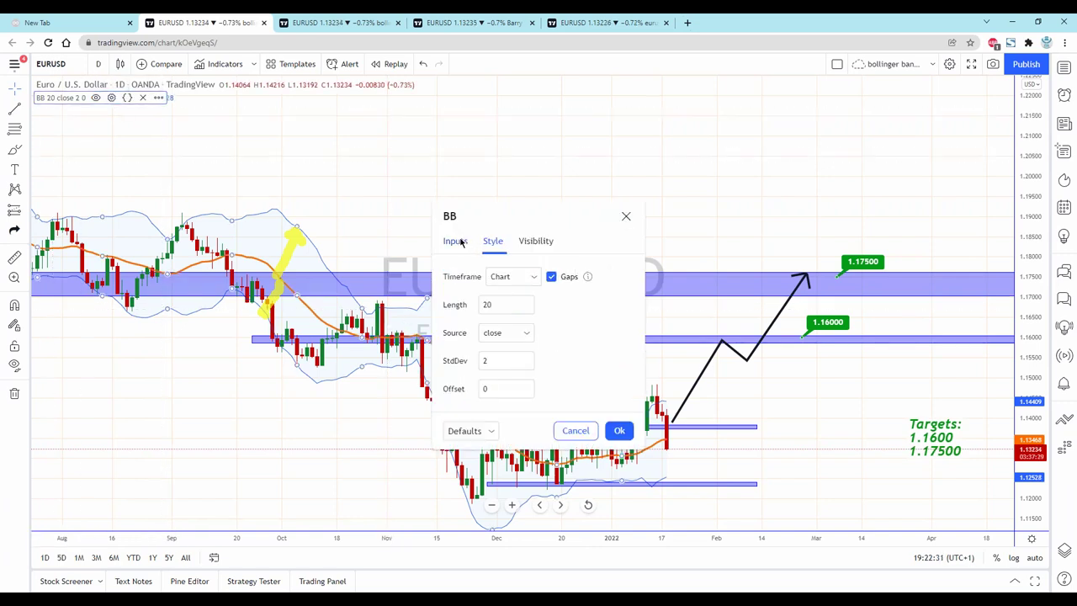
click(509, 363)
click(526, 363)
click(529, 335)
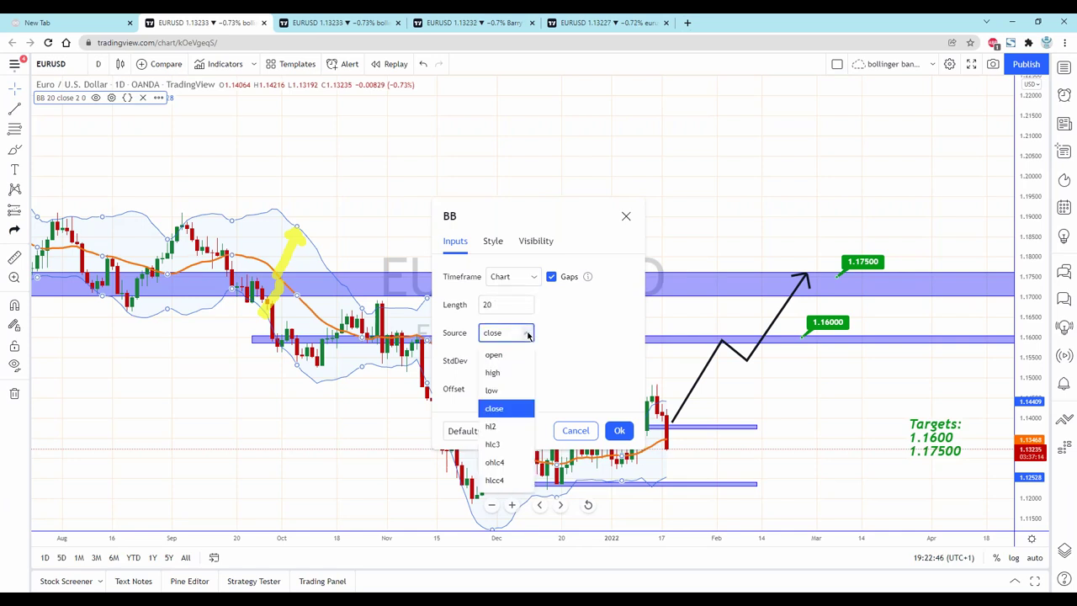
click(528, 335)
click(619, 431)
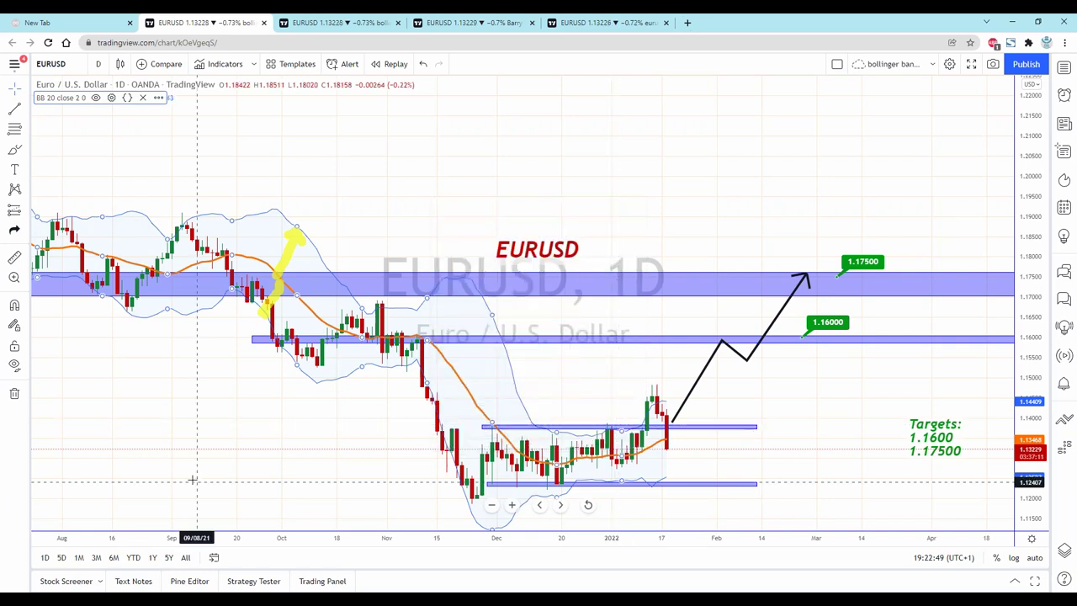
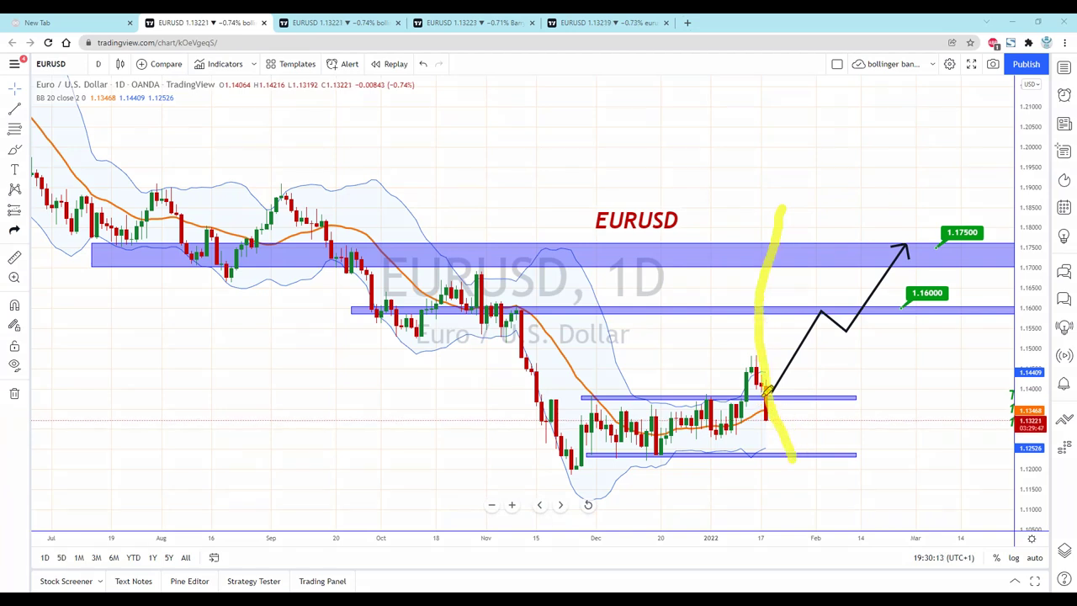
Mark the latest candle's level with a yellow line to the price scale and circle the August candles.
drag(772, 388, 1027, 370)
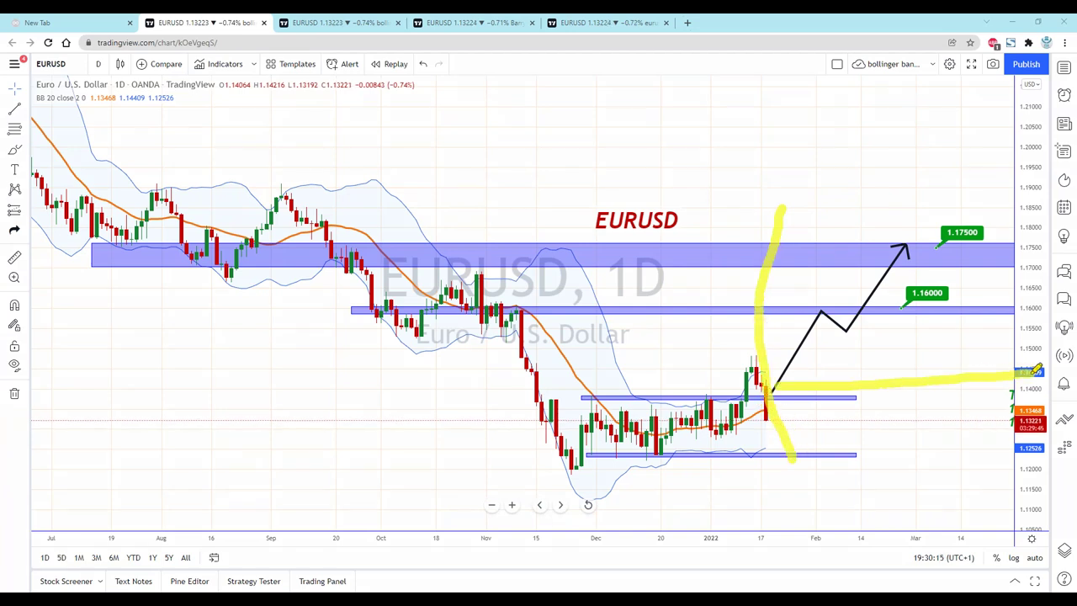
mouse_move(149, 116)
mouse_down()
mouse_move(214, 125)
mouse_move(231, 226)
mouse_move(129, 231)
mouse_move(154, 149)
mouse_up()
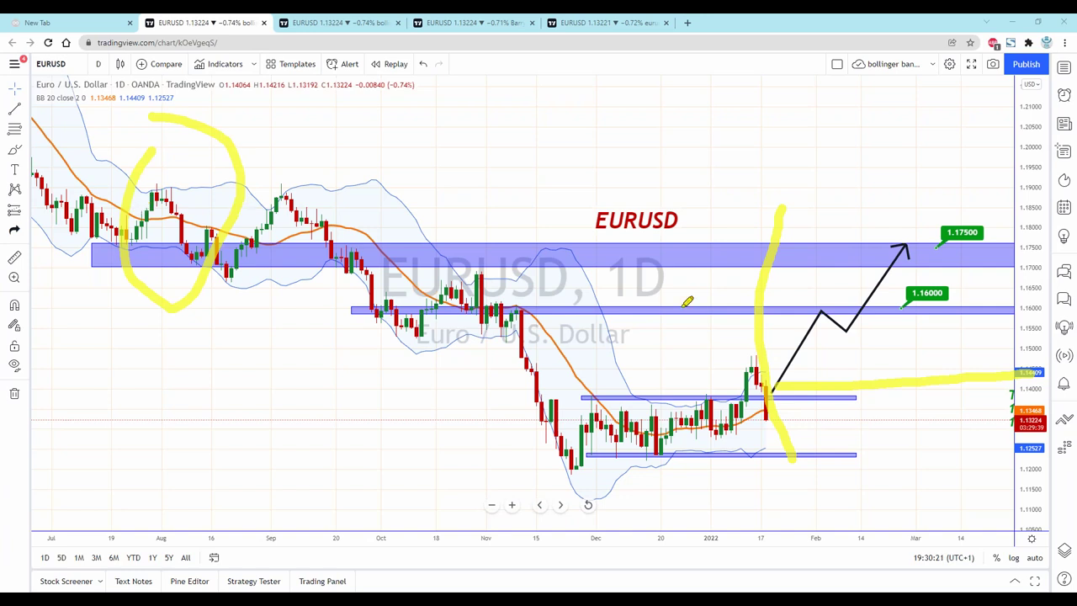
mouse_move(776, 368)
mouse_down()
mouse_move(981, 368)
mouse_move(949, 356)
mouse_move(985, 367)
mouse_move(956, 384)
mouse_up()
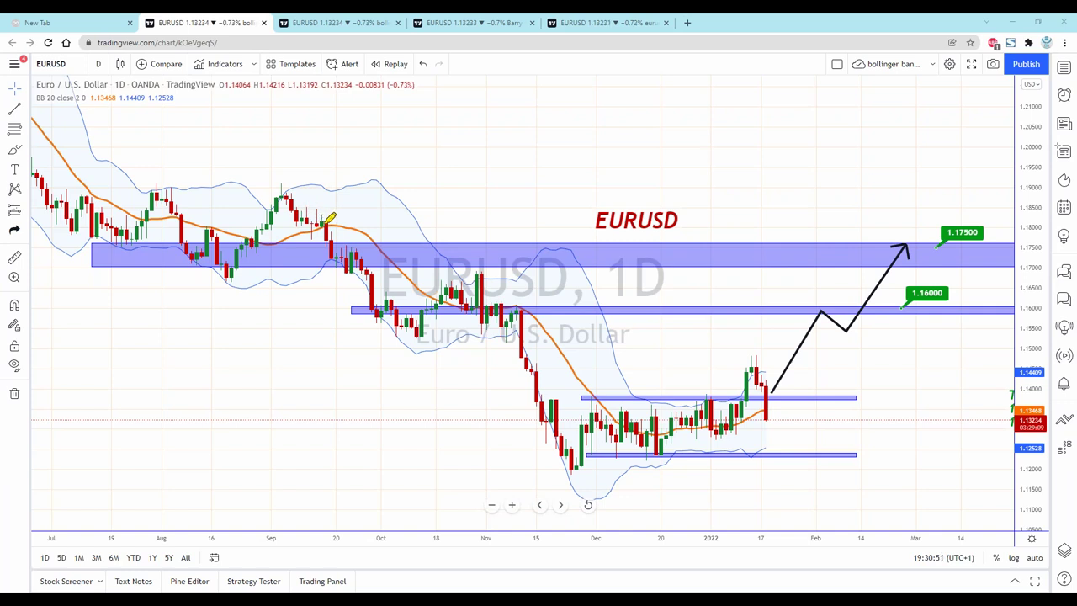
Highlight the September–October decline and the rebound around the 1.16 zone, and draw an upward arrow from the late-October peak.
mouse_move(327, 224)
mouse_down()
mouse_move(364, 264)
mouse_move(377, 303)
mouse_move(398, 304)
mouse_up()
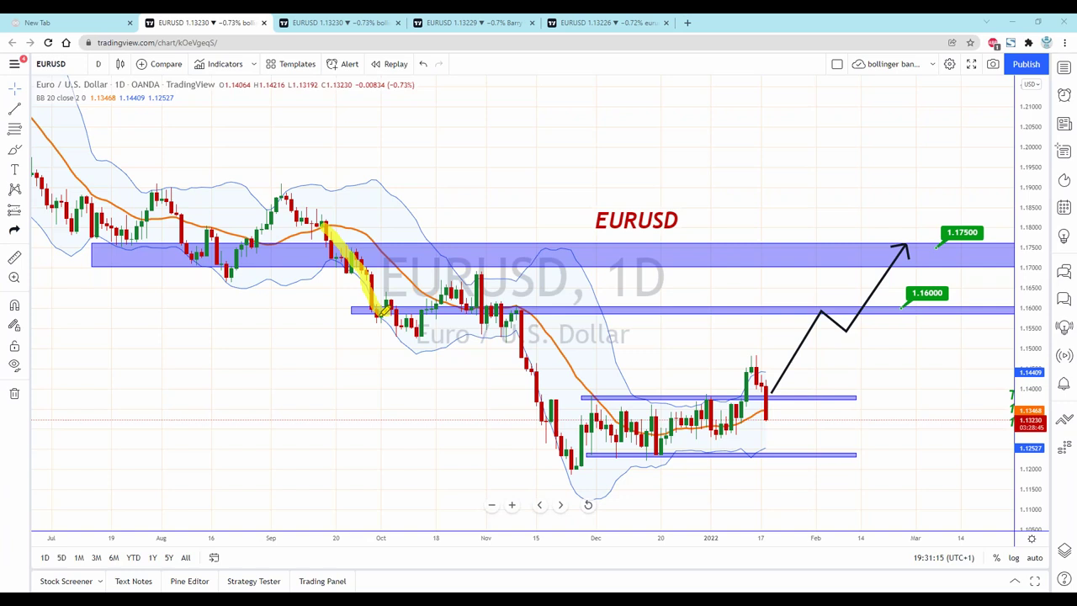
mouse_move(377, 316)
mouse_down()
mouse_move(396, 339)
mouse_move(425, 306)
mouse_up()
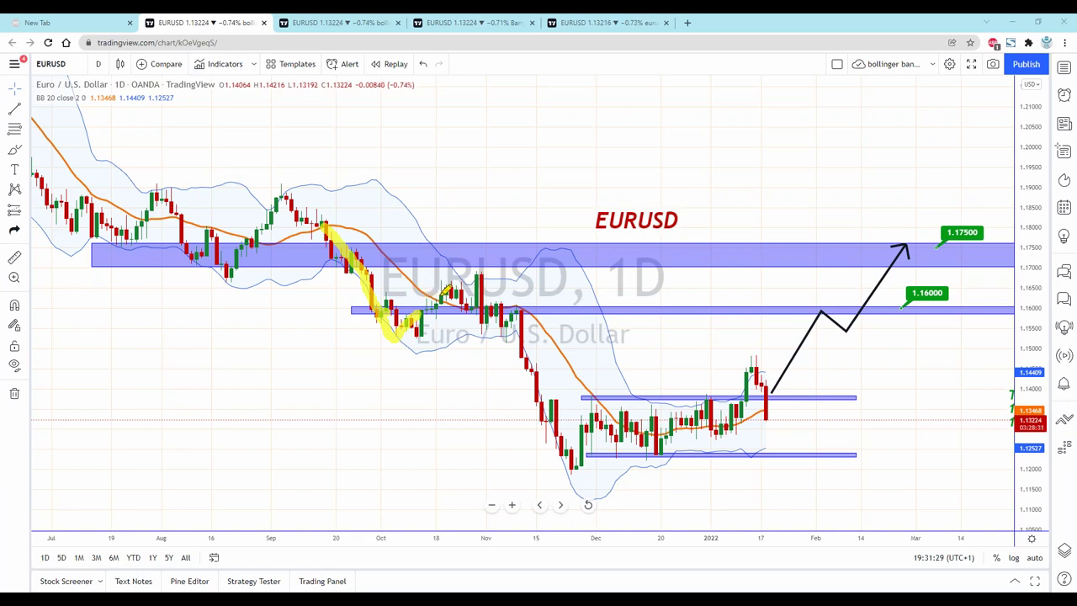
mouse_move(444, 293)
mouse_down()
mouse_move(451, 308)
mouse_move(435, 305)
mouse_move(438, 290)
mouse_up()
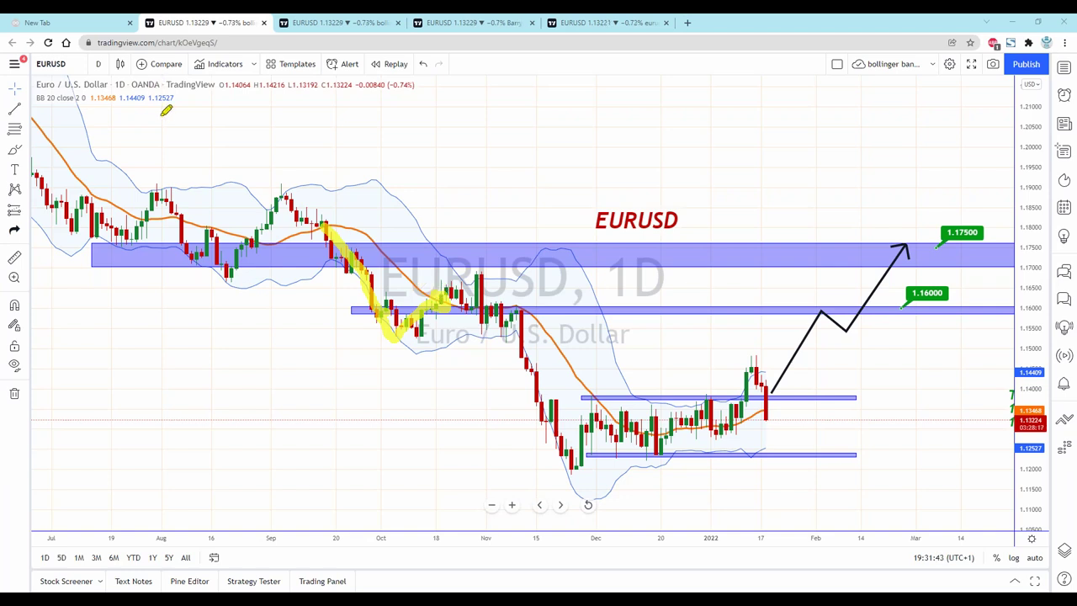
drag(296, 194, 409, 350)
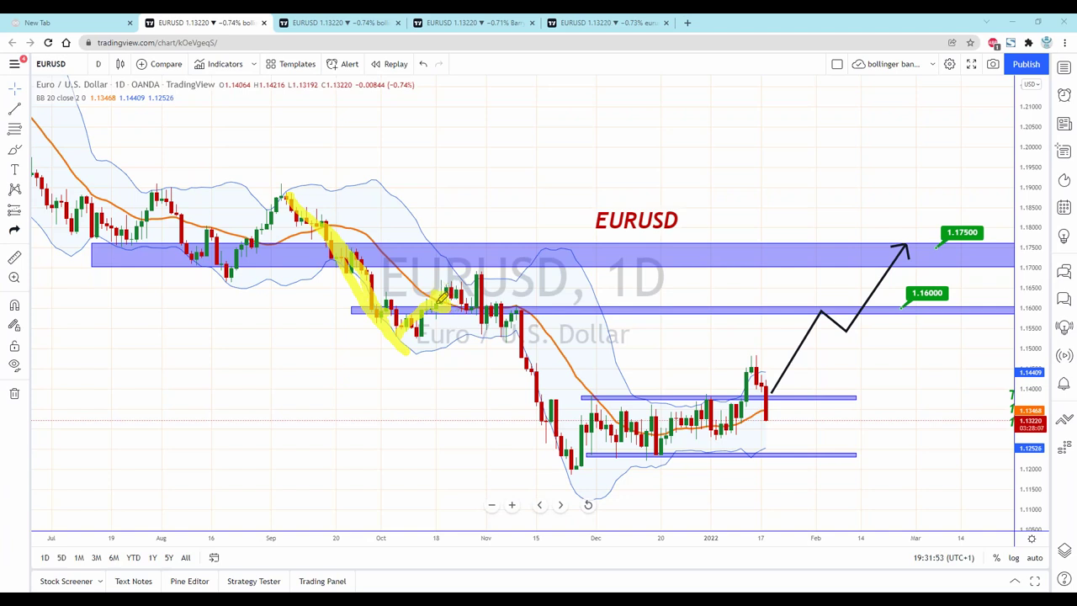
drag(434, 296, 408, 305)
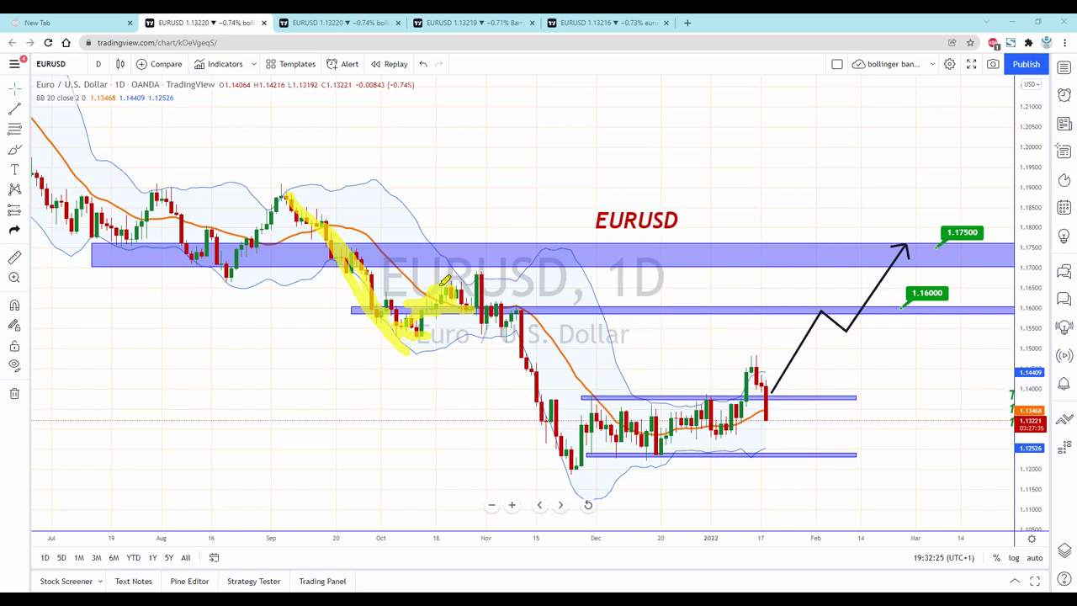
mouse_move(439, 289)
mouse_down()
mouse_move(476, 288)
mouse_move(483, 267)
mouse_up()
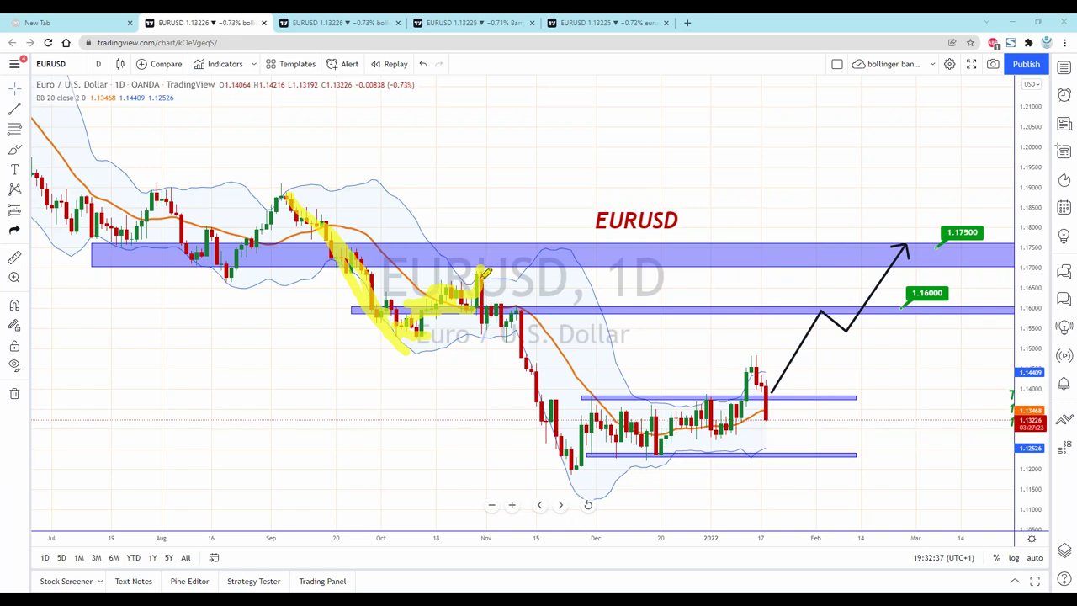
mouse_move(486, 272)
mouse_down()
mouse_move(535, 200)
mouse_move(510, 207)
mouse_move(536, 207)
mouse_up()
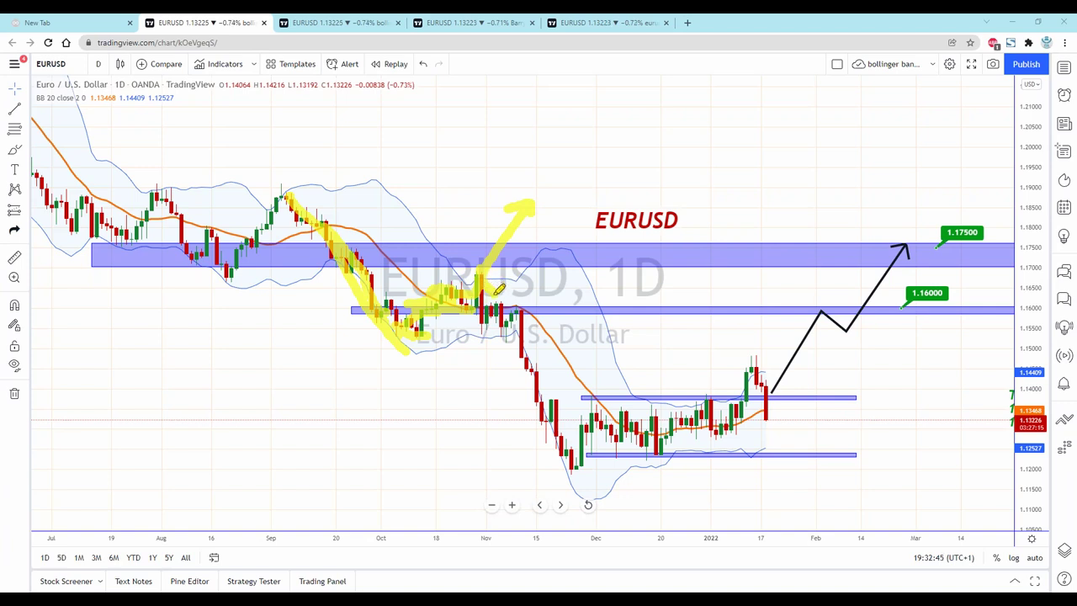
Highlight the November drop, the rebound from its low and the sideways range running into January 2022.
mouse_move(511, 290)
mouse_down()
mouse_move(538, 296)
mouse_move(520, 319)
mouse_move(498, 296)
mouse_move(518, 304)
mouse_move(574, 470)
mouse_move(580, 432)
mouse_up()
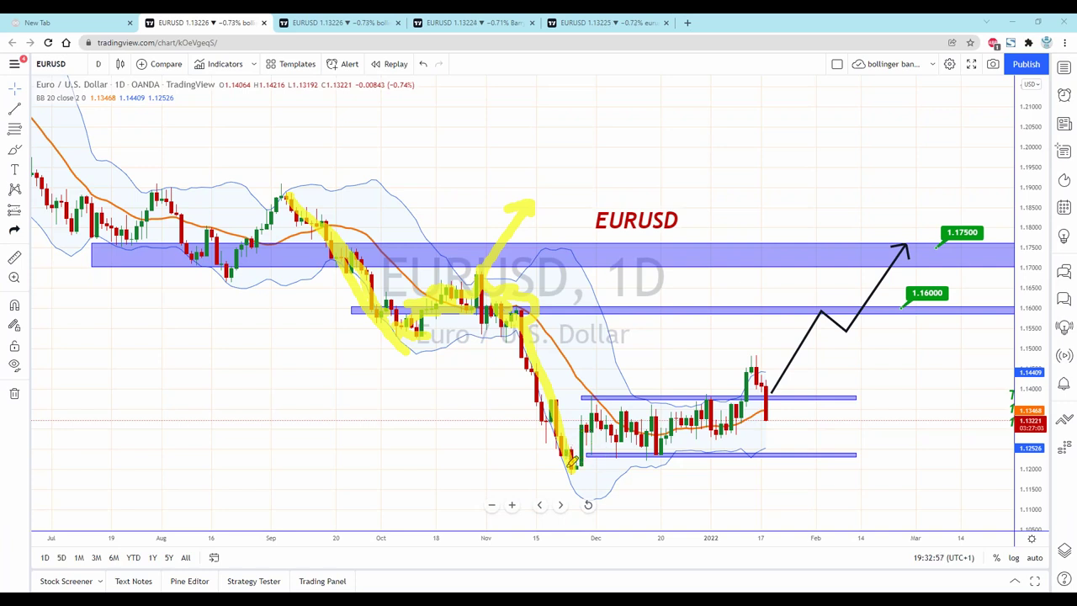
drag(570, 467, 616, 407)
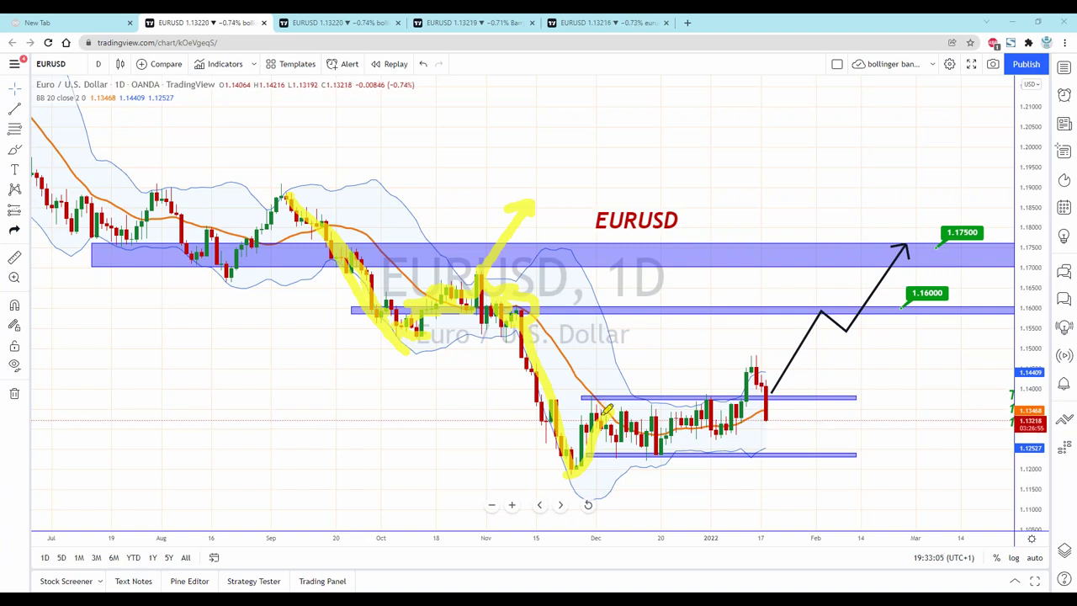
drag(598, 409, 719, 404)
drag(627, 419, 773, 408)
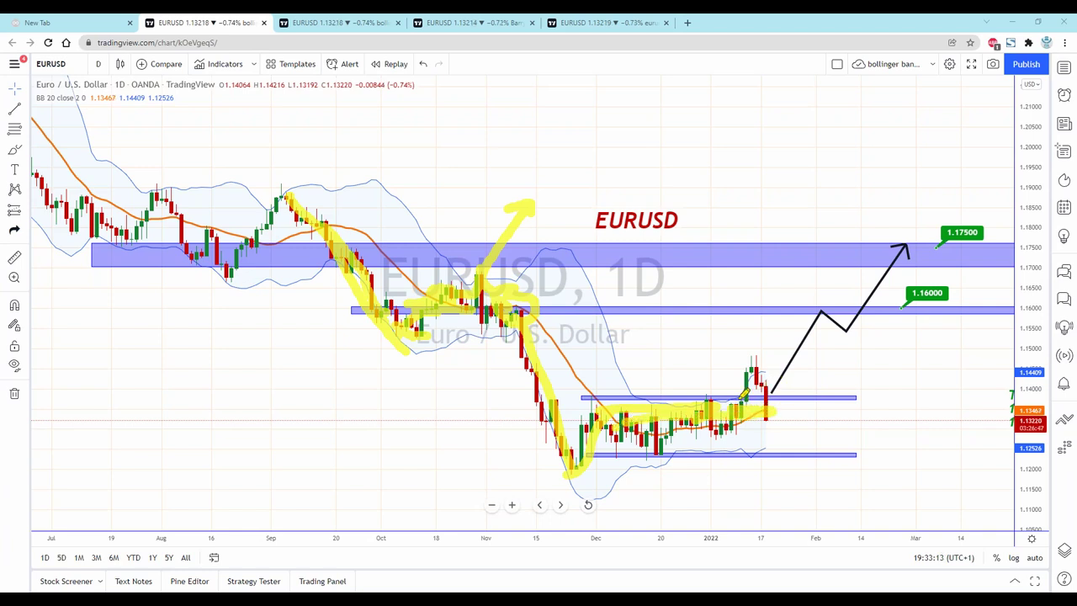
Highlight the January peak and pullback, trace the projected path to 1.17500, and mark the January high with a horizontal stroke.
mouse_move(739, 398)
mouse_down()
mouse_move(760, 364)
mouse_move(769, 414)
mouse_up()
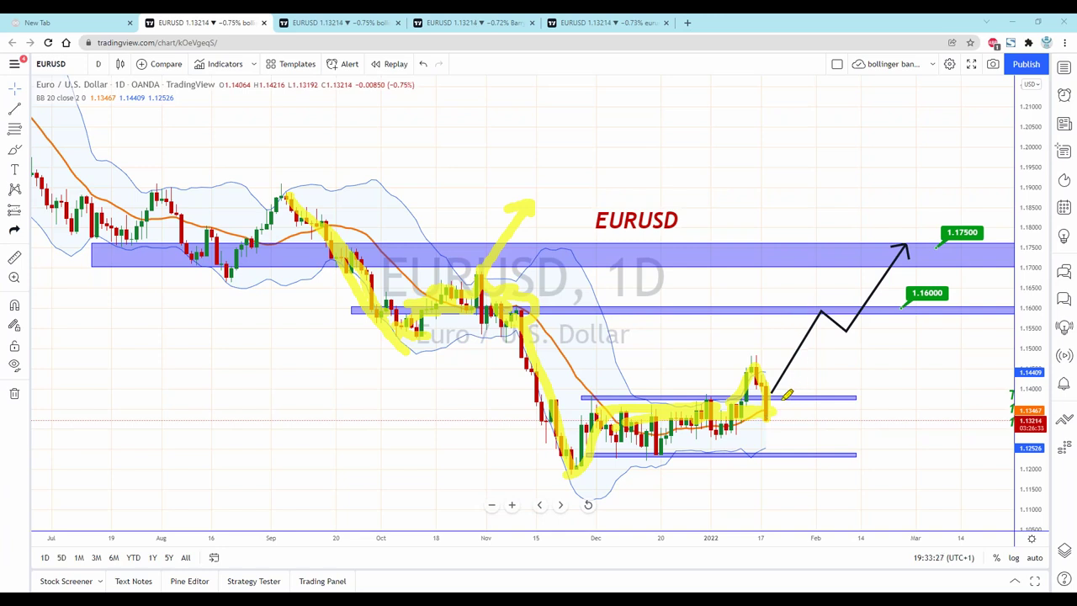
mouse_move(778, 391)
mouse_down()
mouse_move(817, 335)
mouse_move(852, 336)
mouse_move(917, 242)
mouse_up()
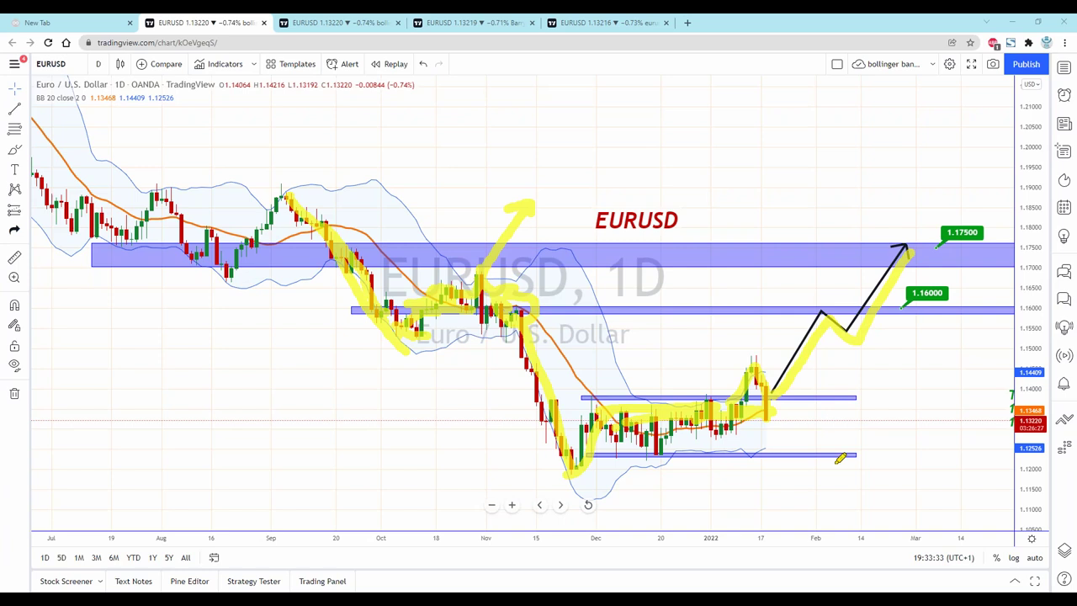
drag(662, 359, 755, 358)
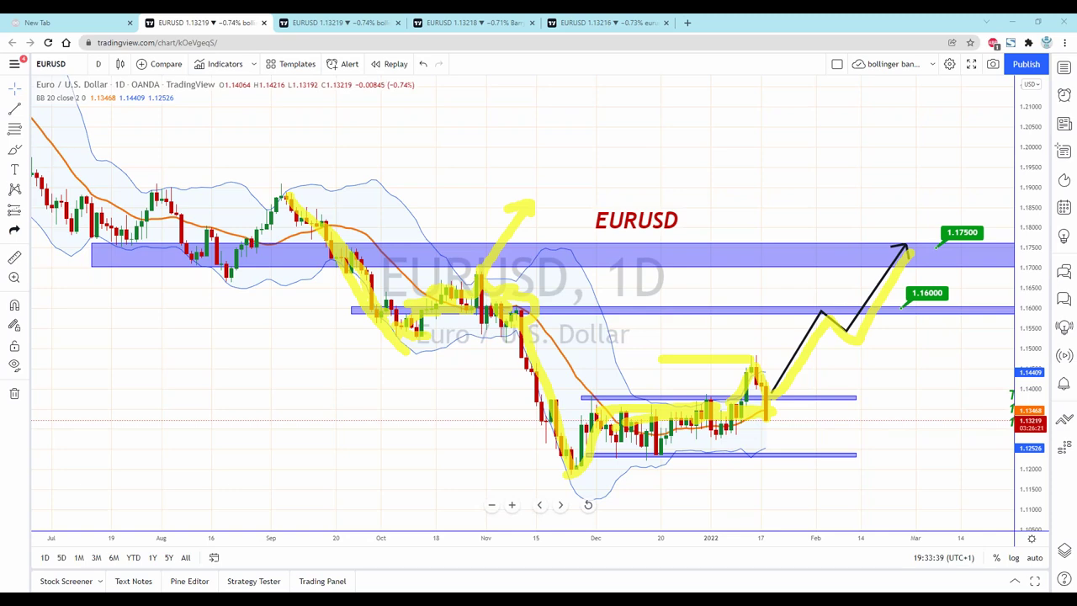
Switch to the 15-minute EURUSD chart and inspect the long position's target, stop and risk/reward ratio.
drag(229, 385, 481, 371)
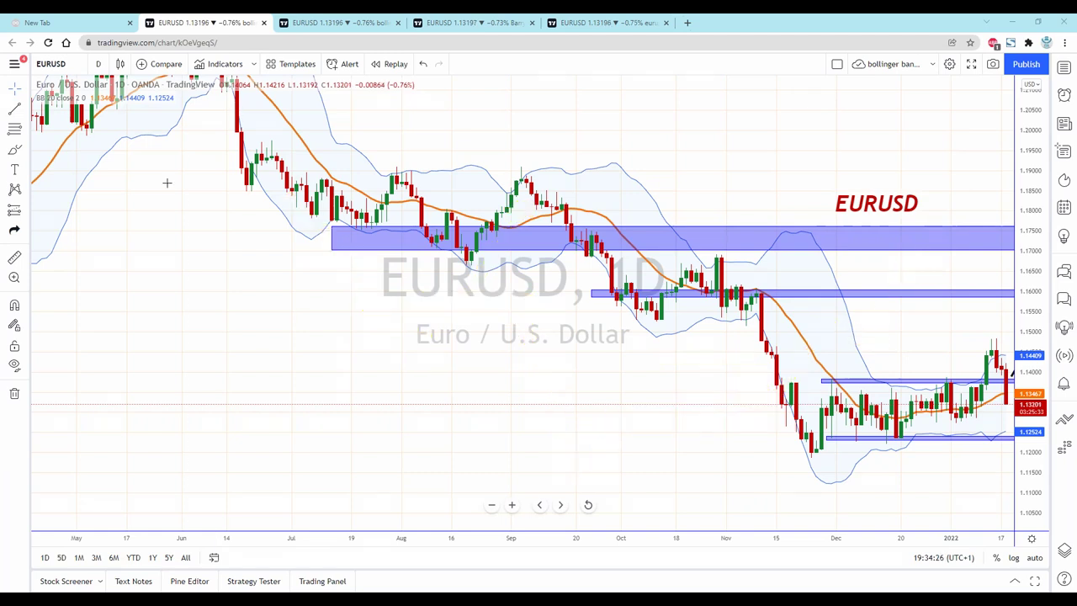
click(341, 24)
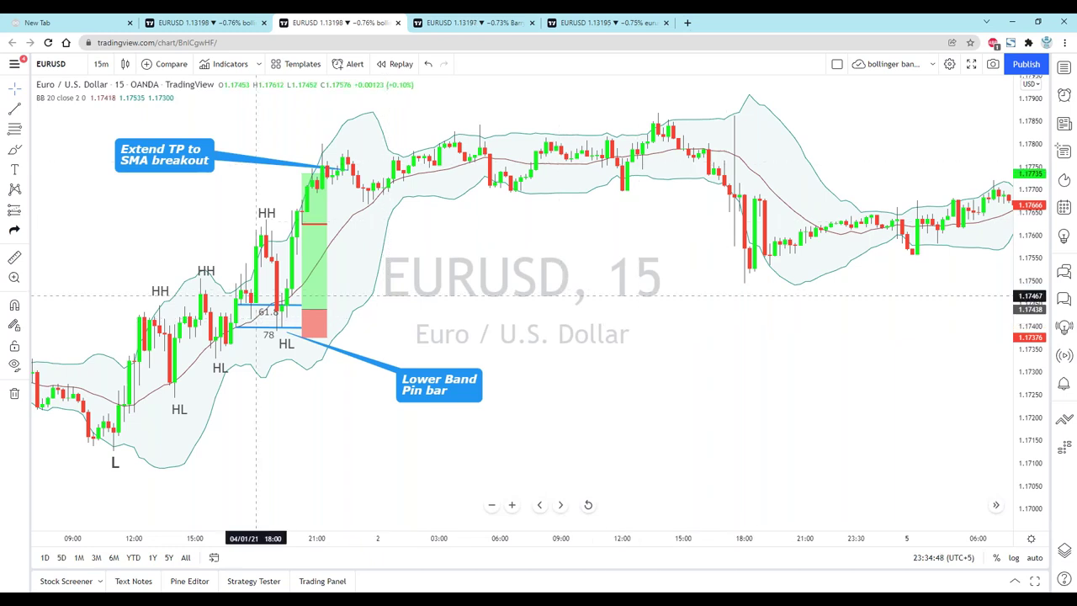
mouse_move(309, 204)
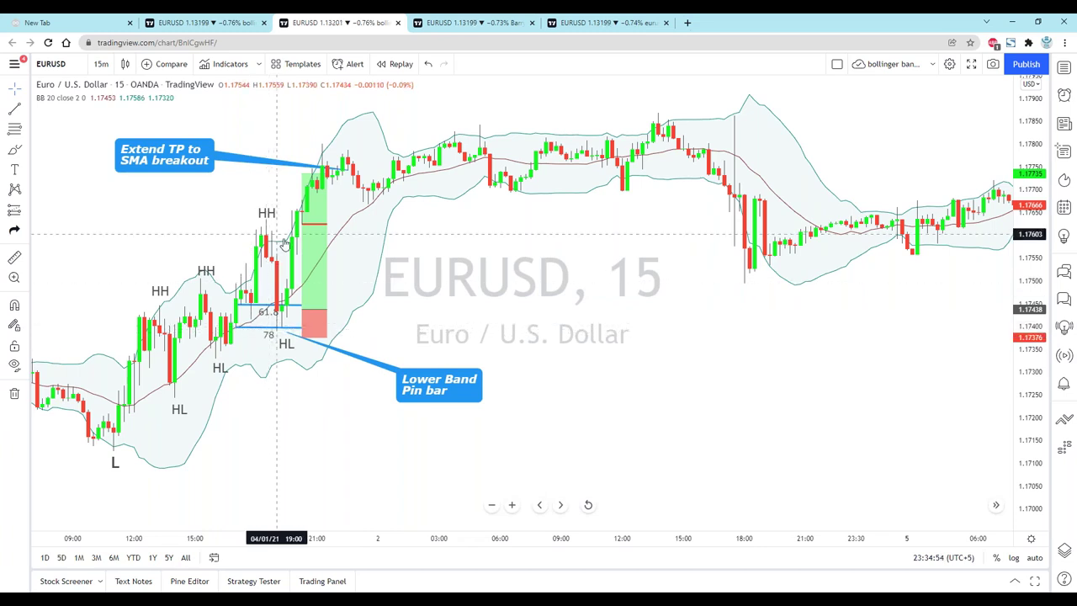
mouse_move(322, 348)
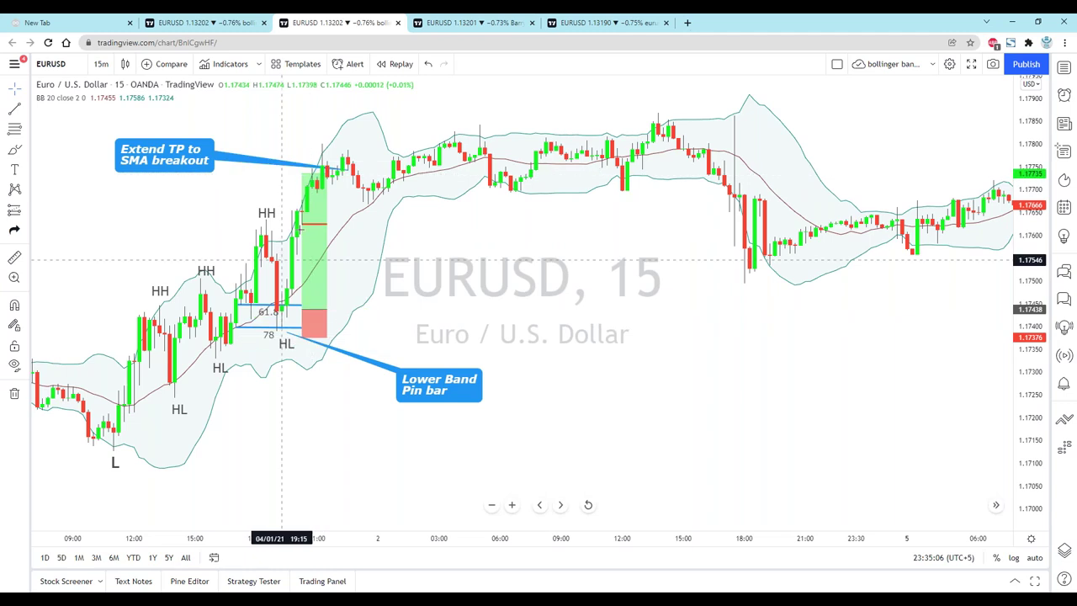
click(303, 173)
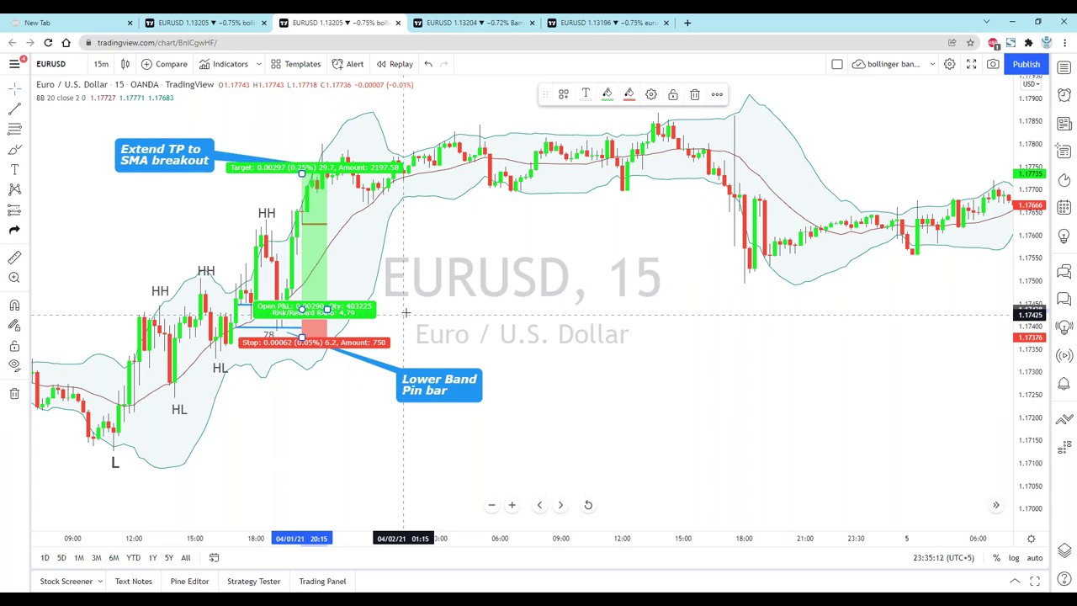
View the 30-minute EURUSD chart, and switch to the daily chart with the Channel Down pattern.
click(461, 23)
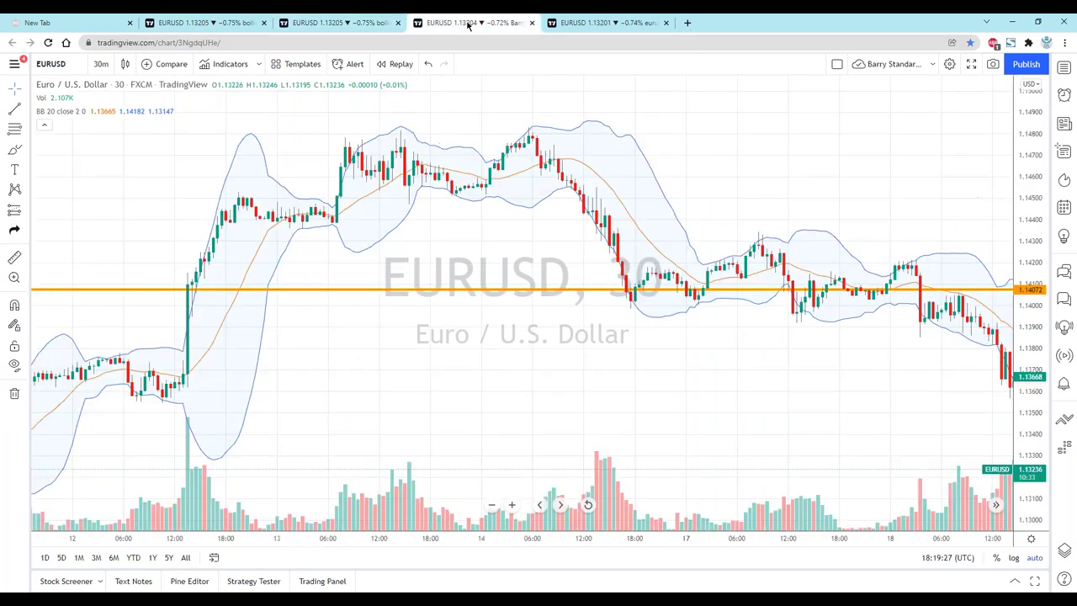
click(603, 23)
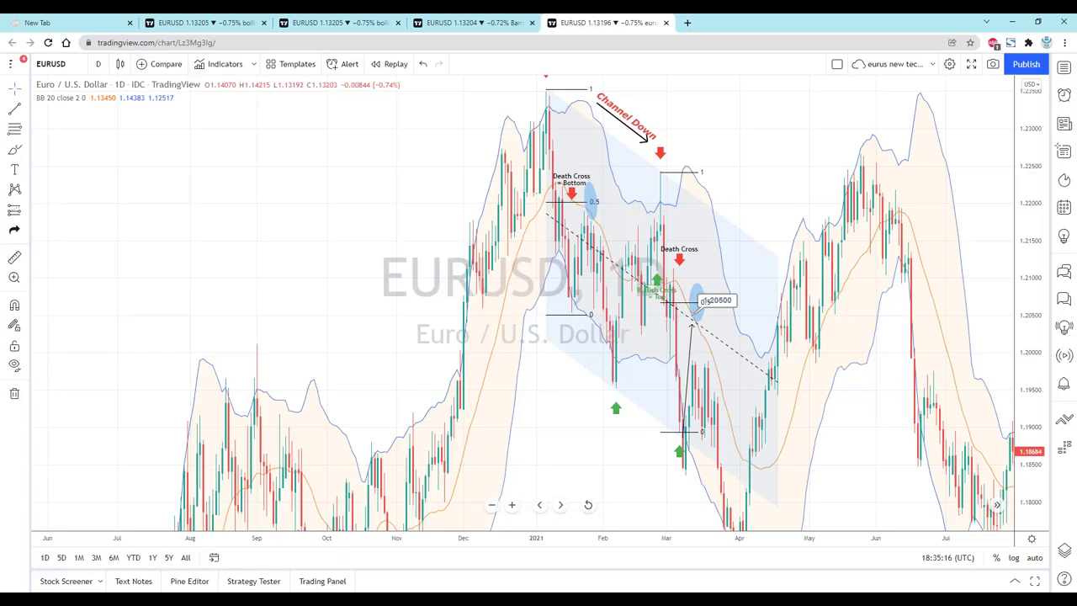